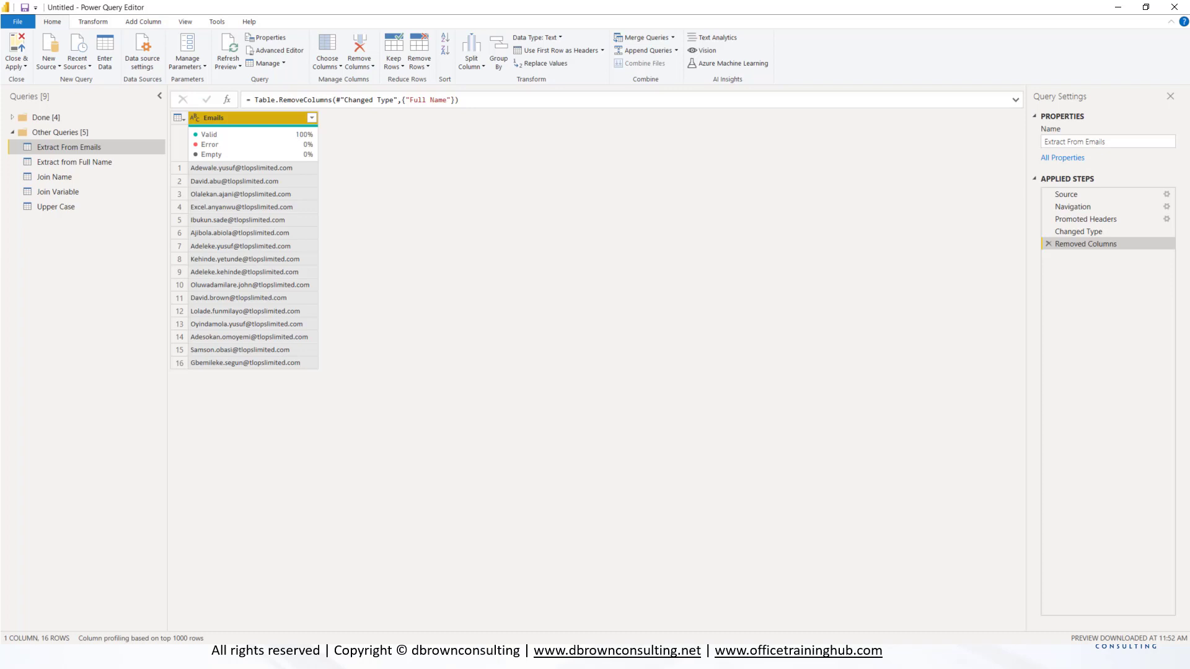
# Step: In Extract From Emails, add a column from examples based on the Emails column, entering the first two rows' properly spaced full names as samples
pyautogui.rightClick(153, 22)
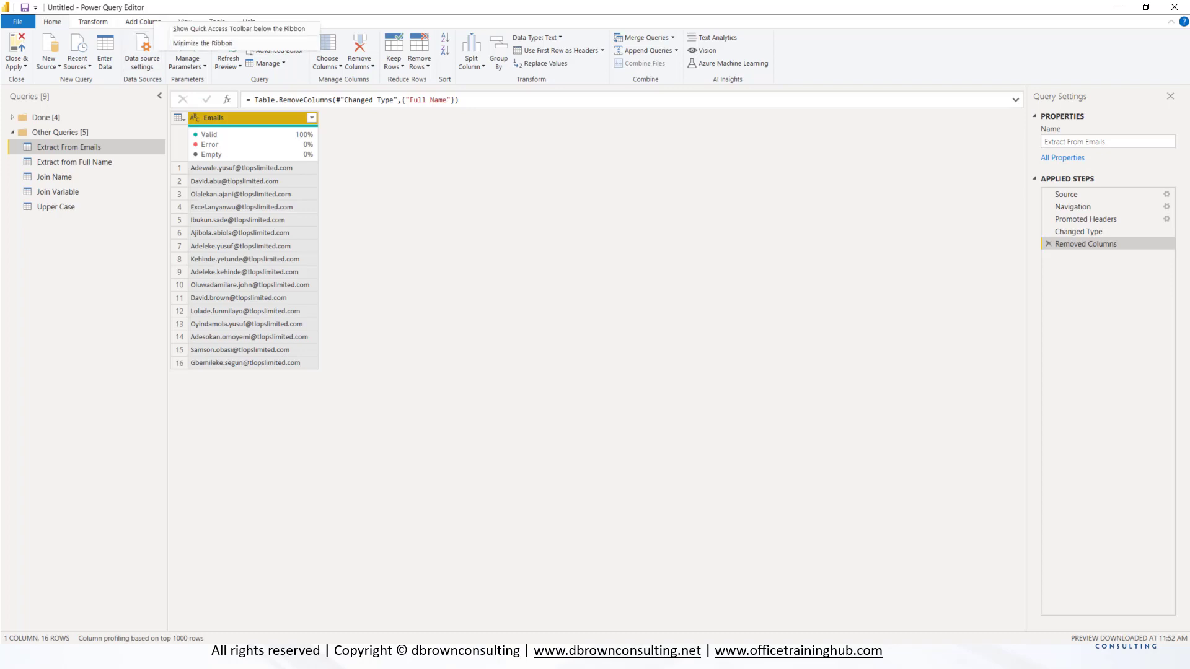
pyautogui.click(144, 22)
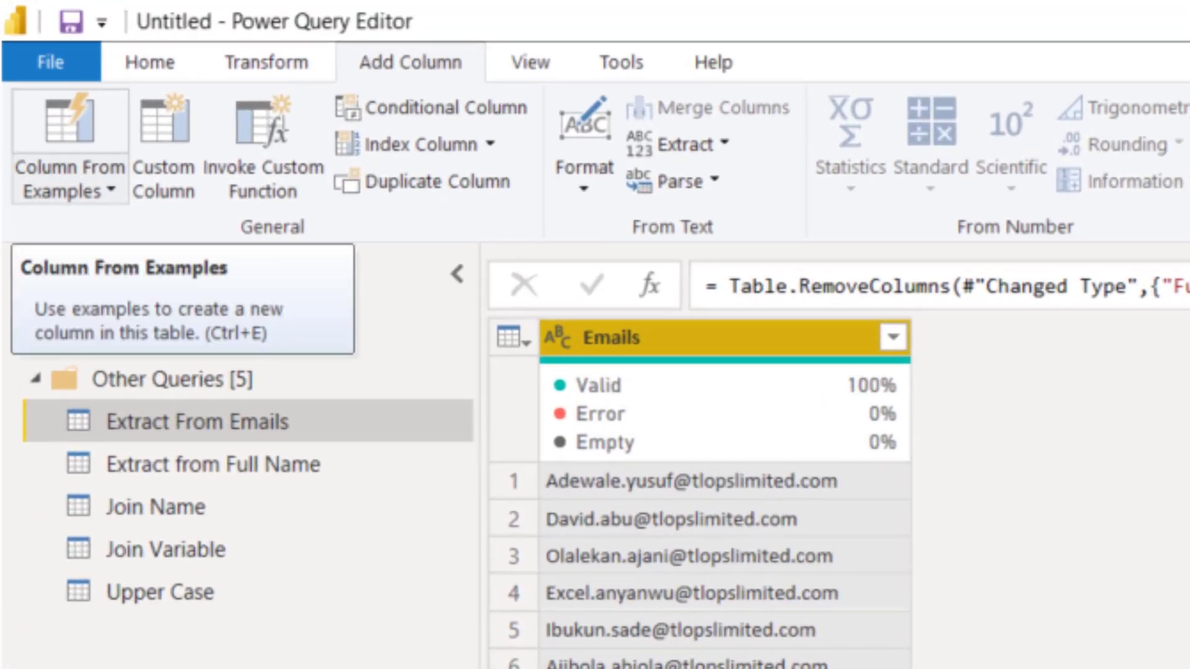
pyautogui.click(68, 186)
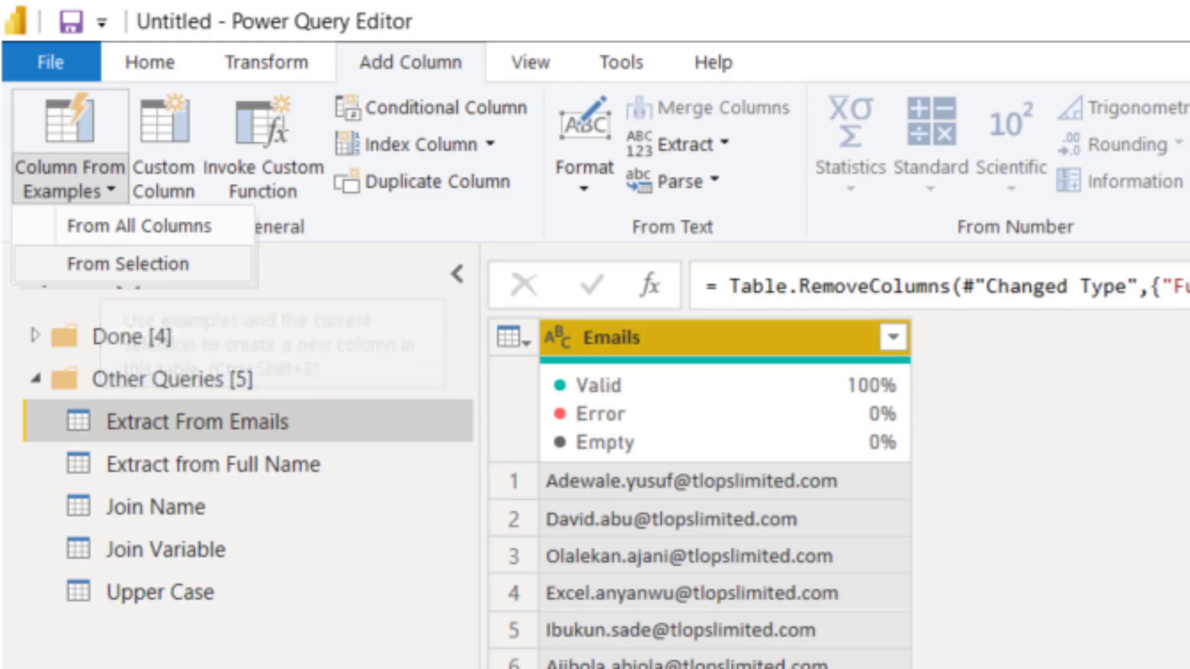
pyautogui.click(128, 264)
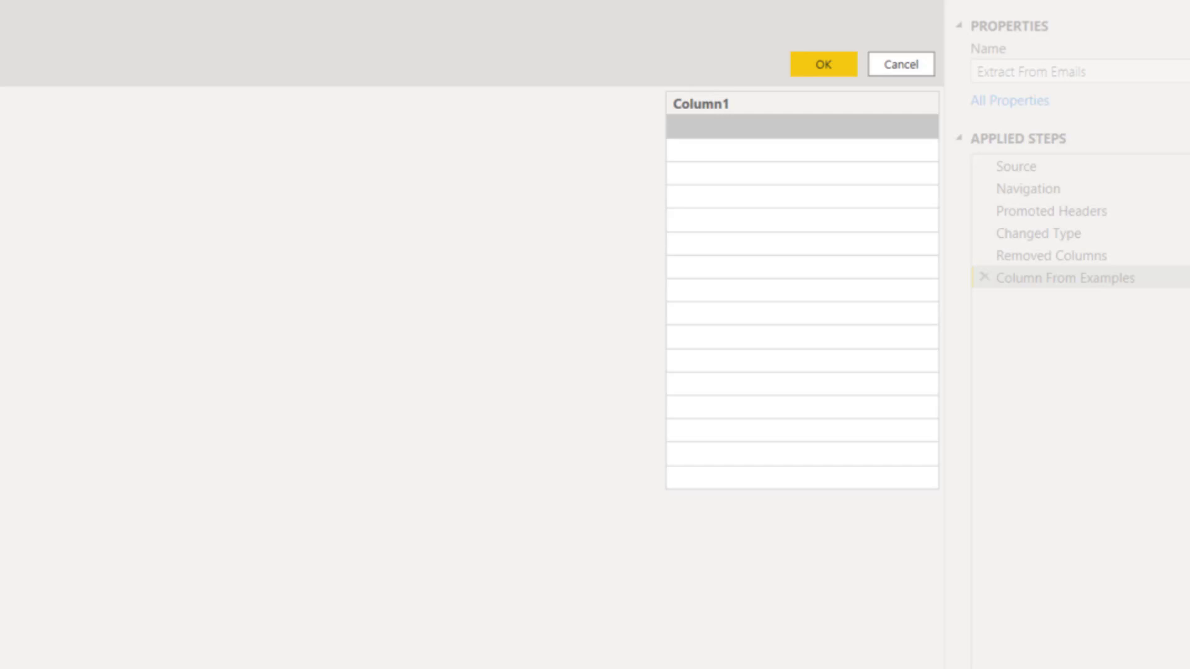
pyautogui.write('Adewal')
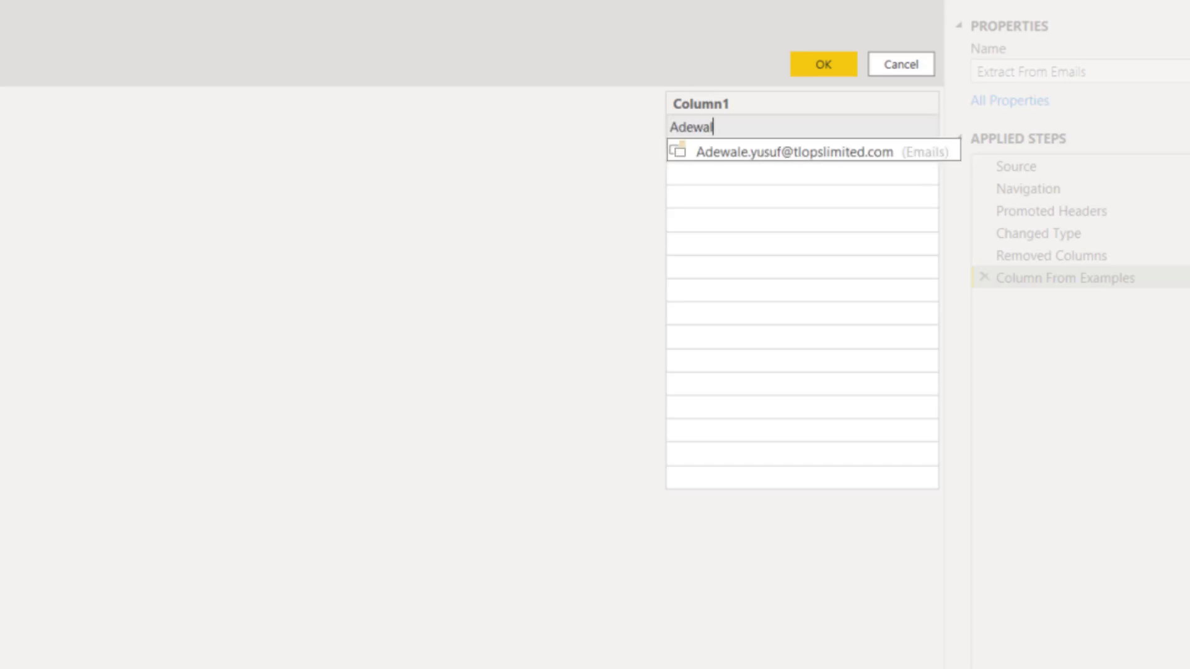
pyautogui.write('e Yusuf')
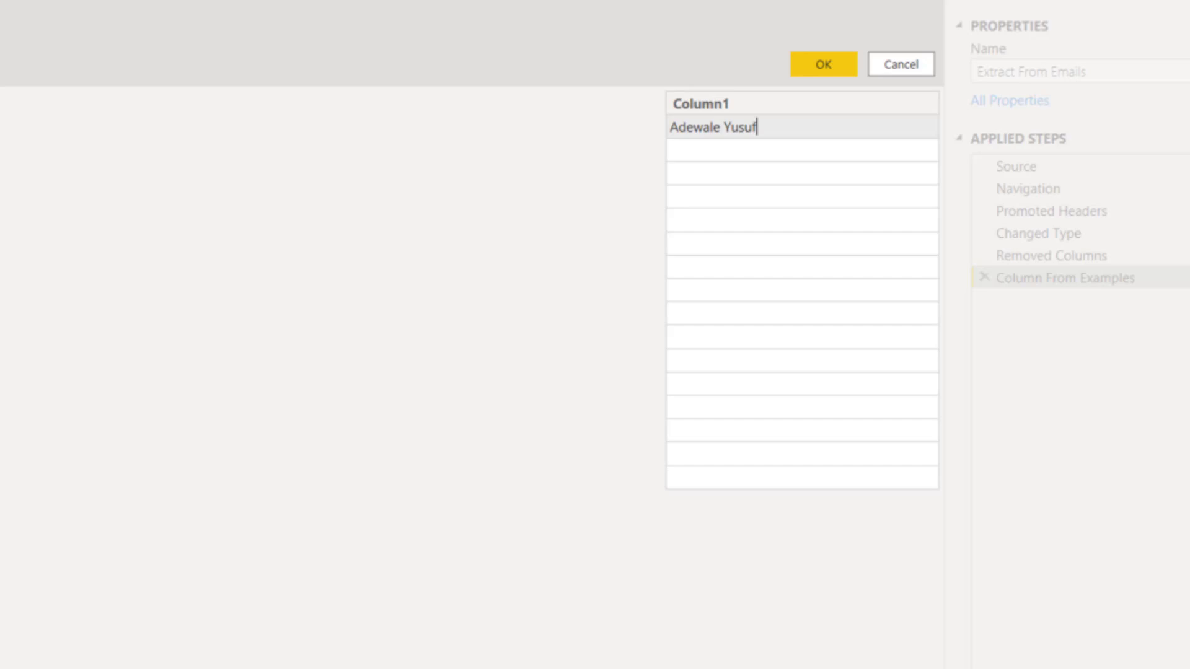
pyautogui.press('Return')
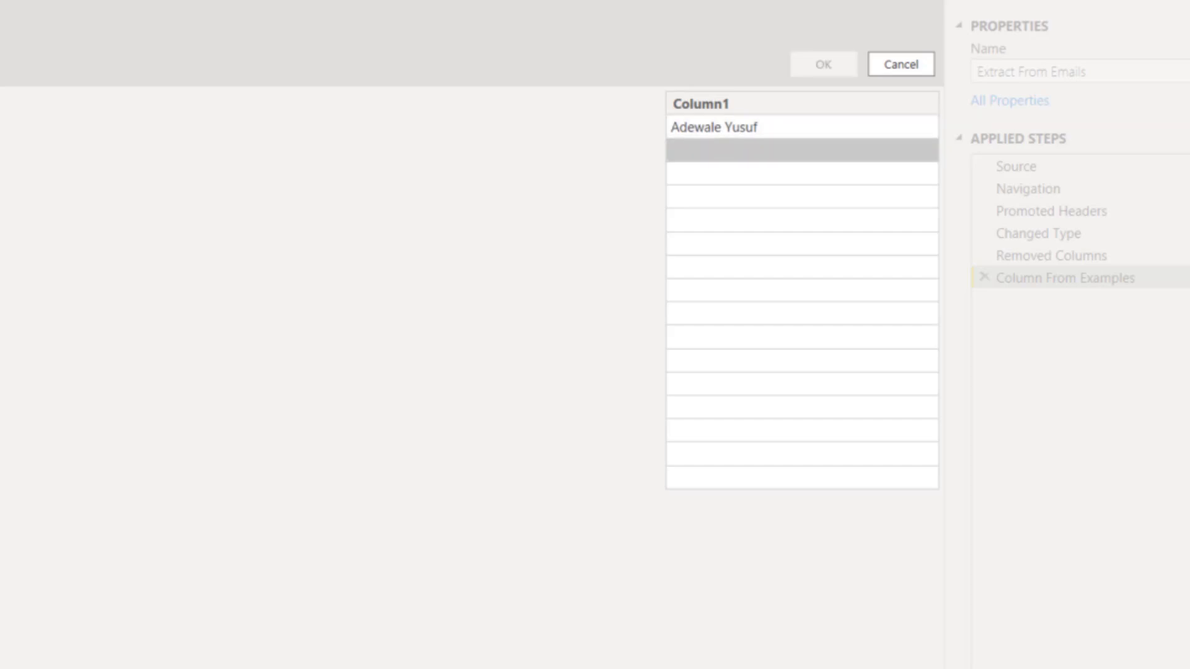
pyautogui.write('David ')
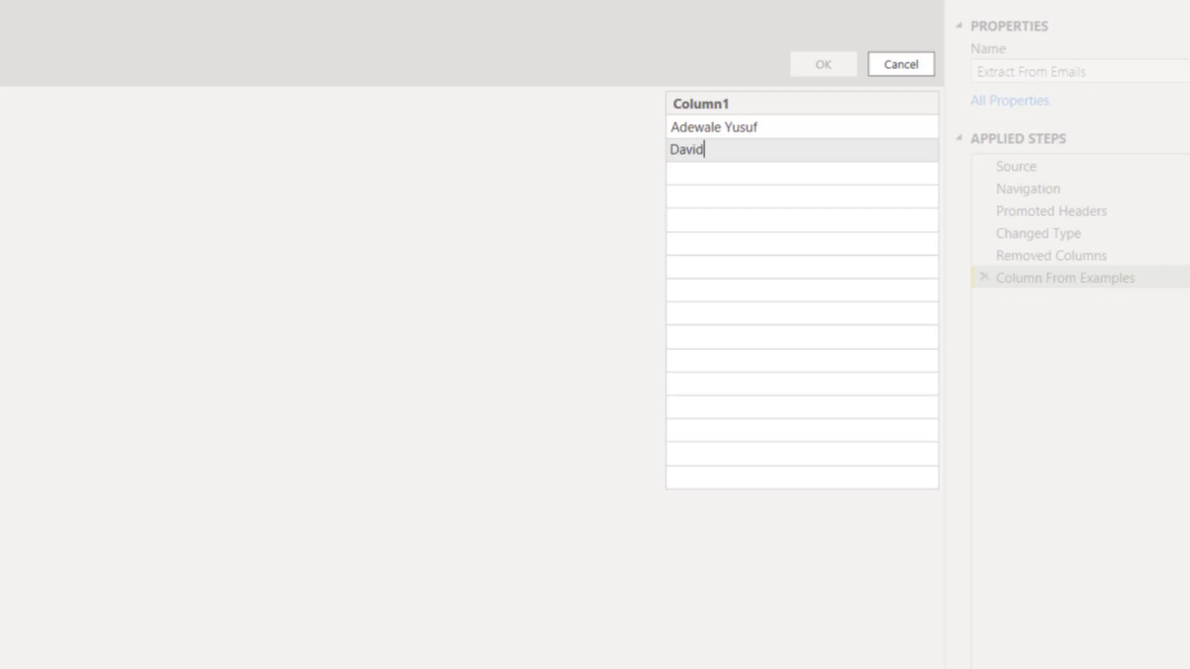
pyautogui.write('Abu')
pyautogui.press('Return')
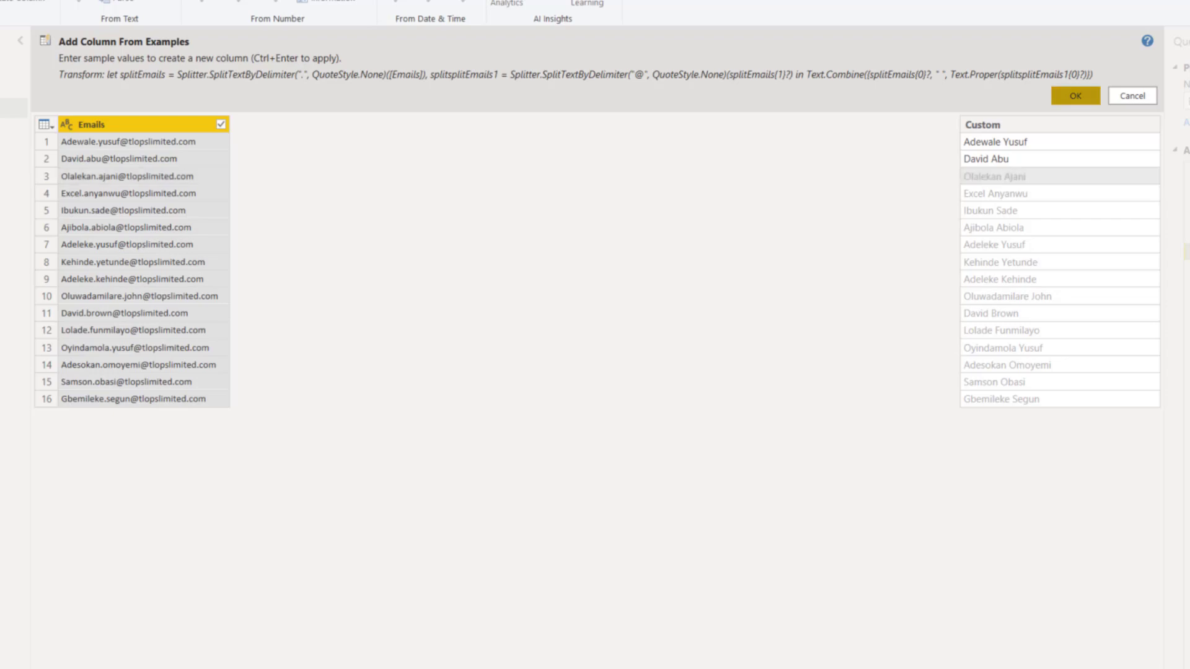
pyautogui.click(1075, 95)
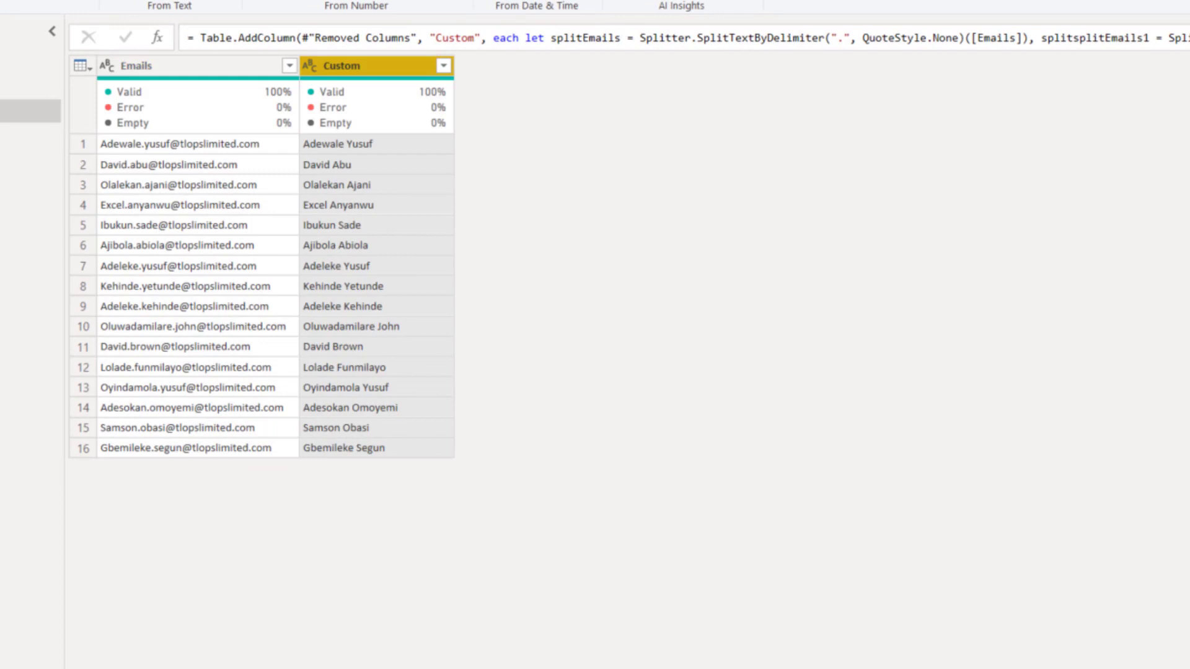
# Step: In the Extract from Full Name query, add a first-name column from examples, using the first row's first name as the sample
pyautogui.click(30, 134)
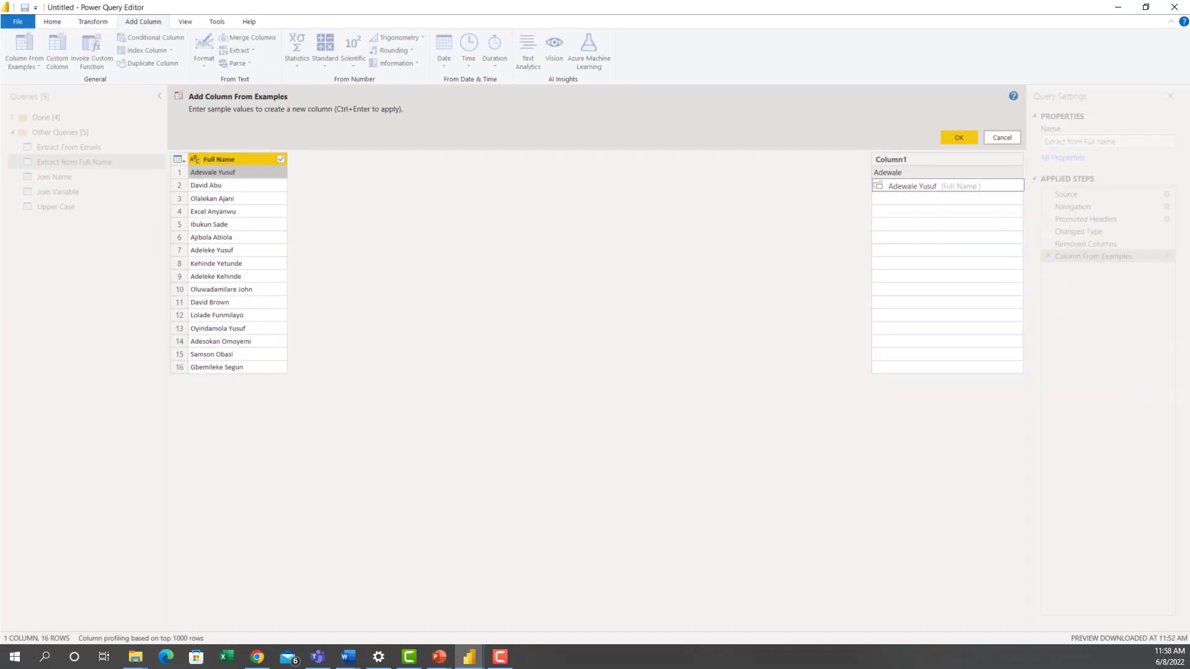
pyautogui.press('Return')
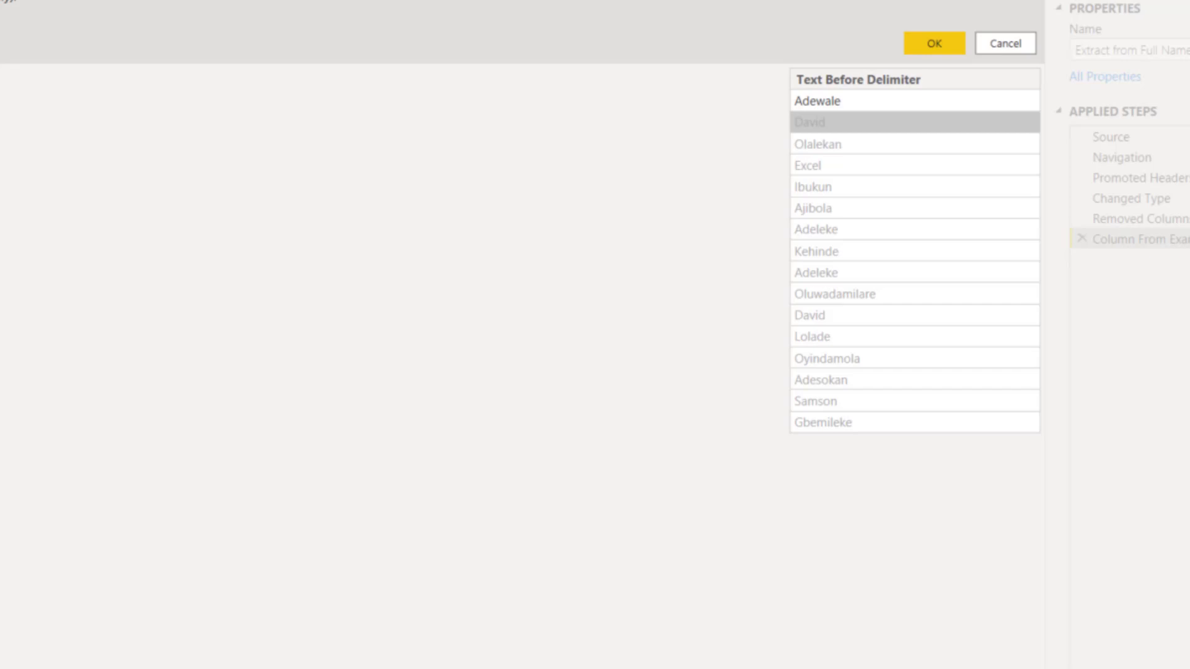
pyautogui.click(934, 43)
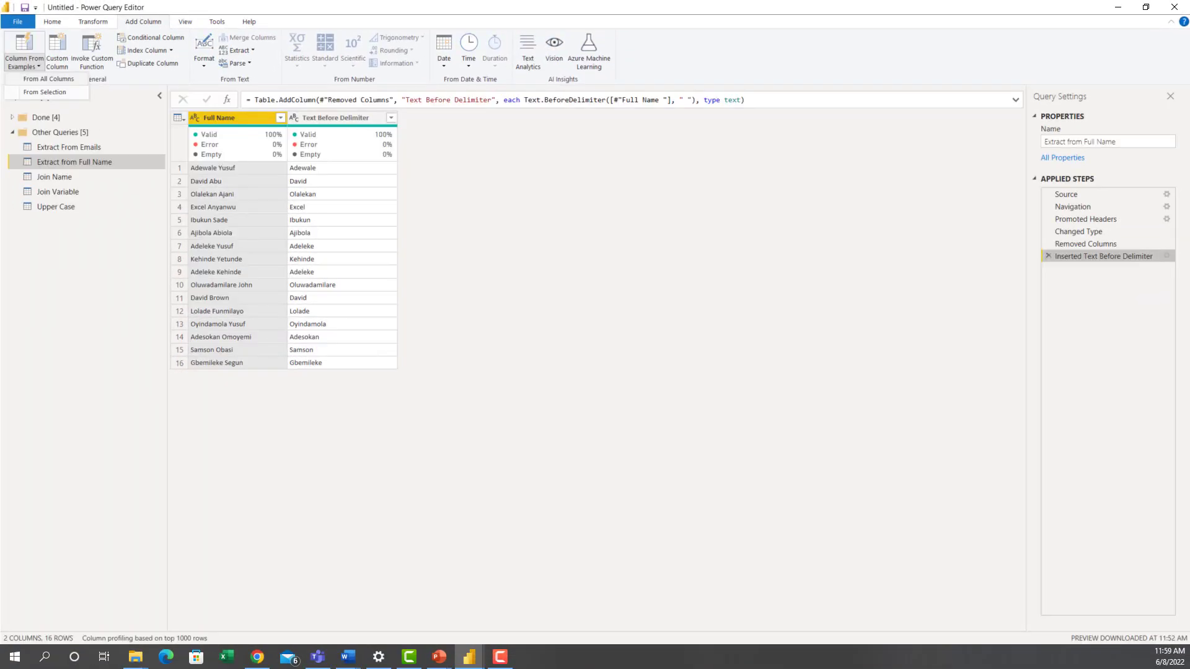
# Step: Add a last-name column from examples based on the Full Name selection, using the first row's last name as the sample
pyautogui.click(44, 91)
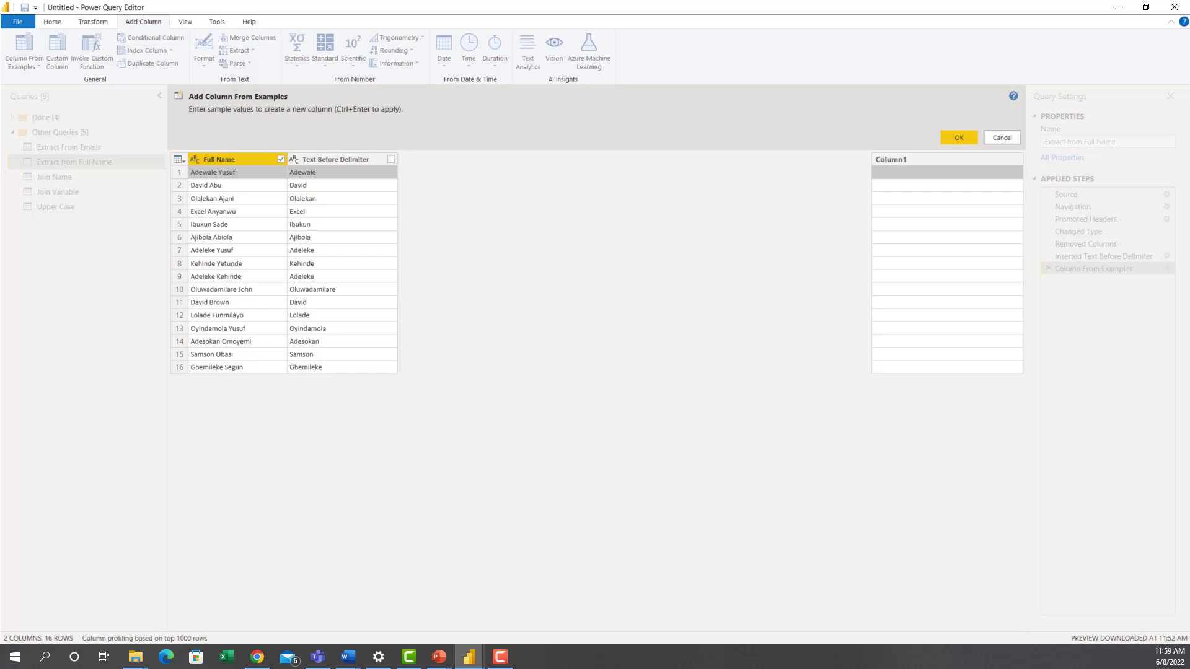
pyautogui.write('Yusuf')
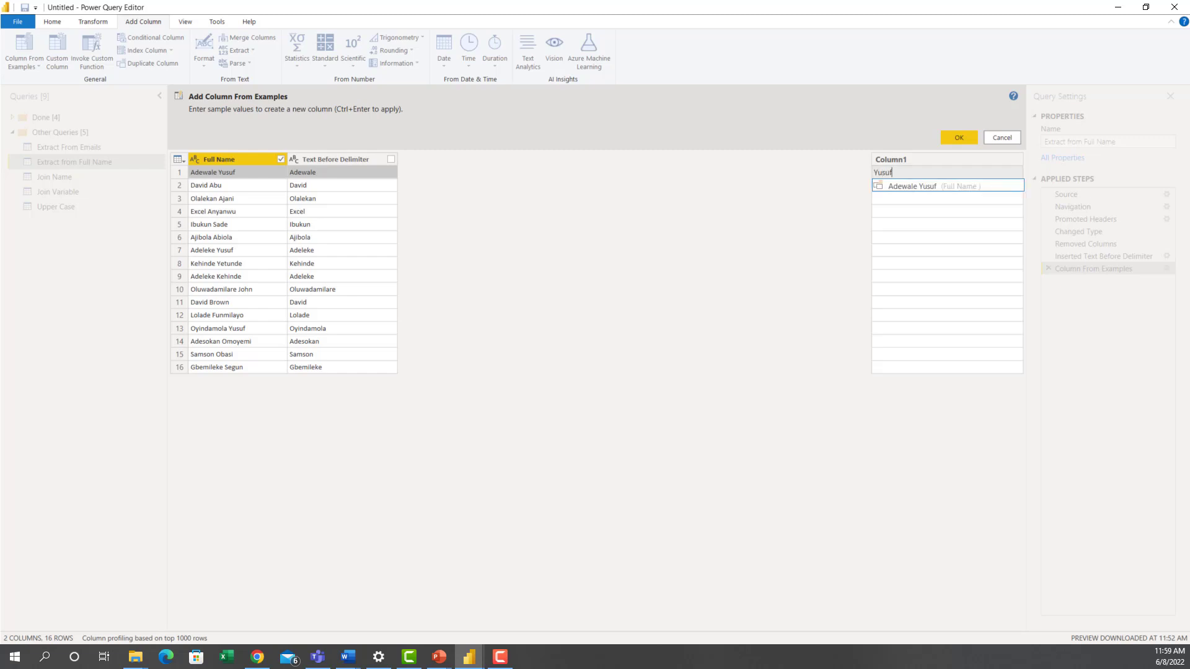
pyautogui.press('Return')
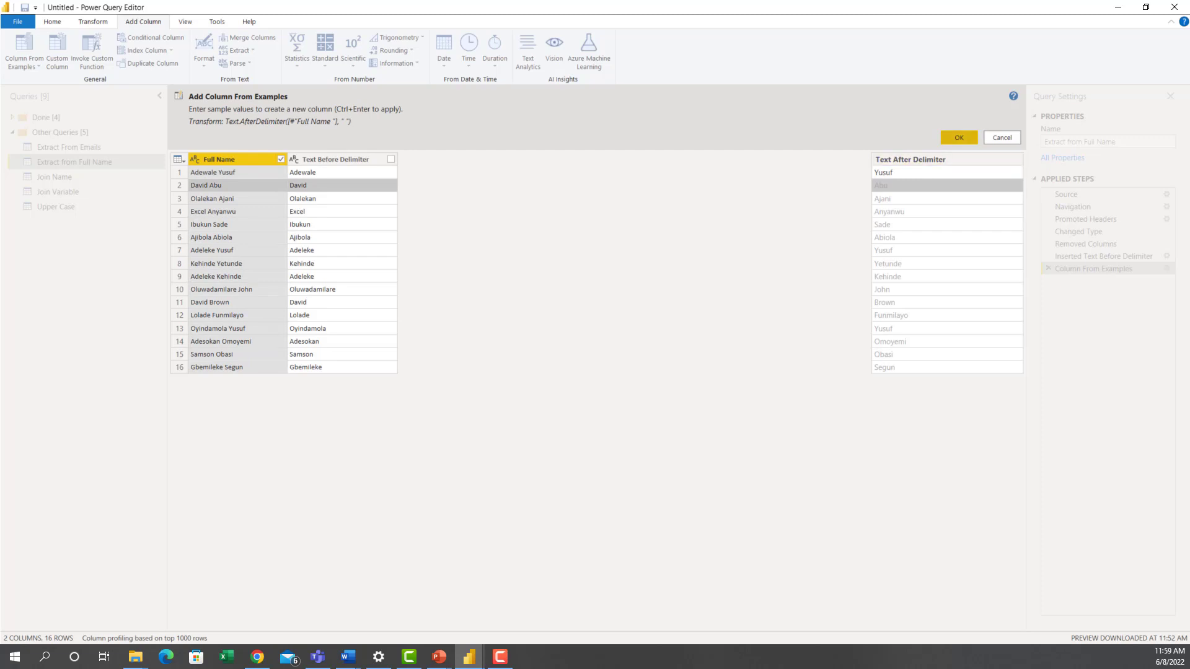
pyautogui.click(958, 138)
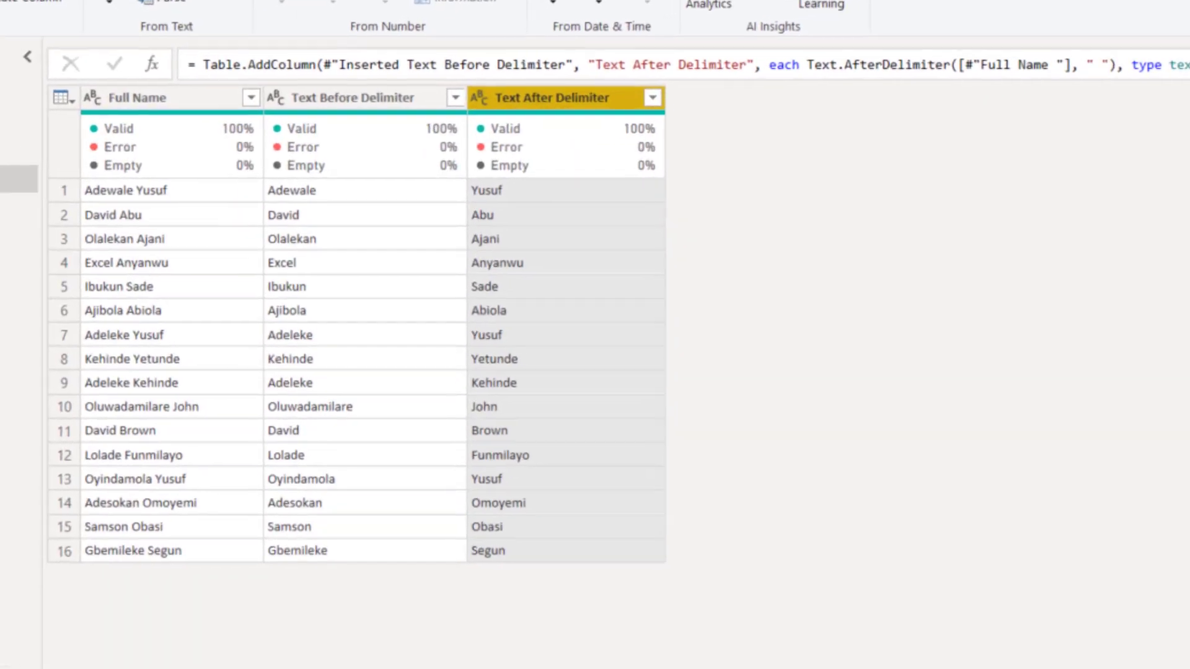
# Step: In the Join Name query, add a column from examples using all columns, with the first row's first and last names joined by a space
pyautogui.click(54, 177)
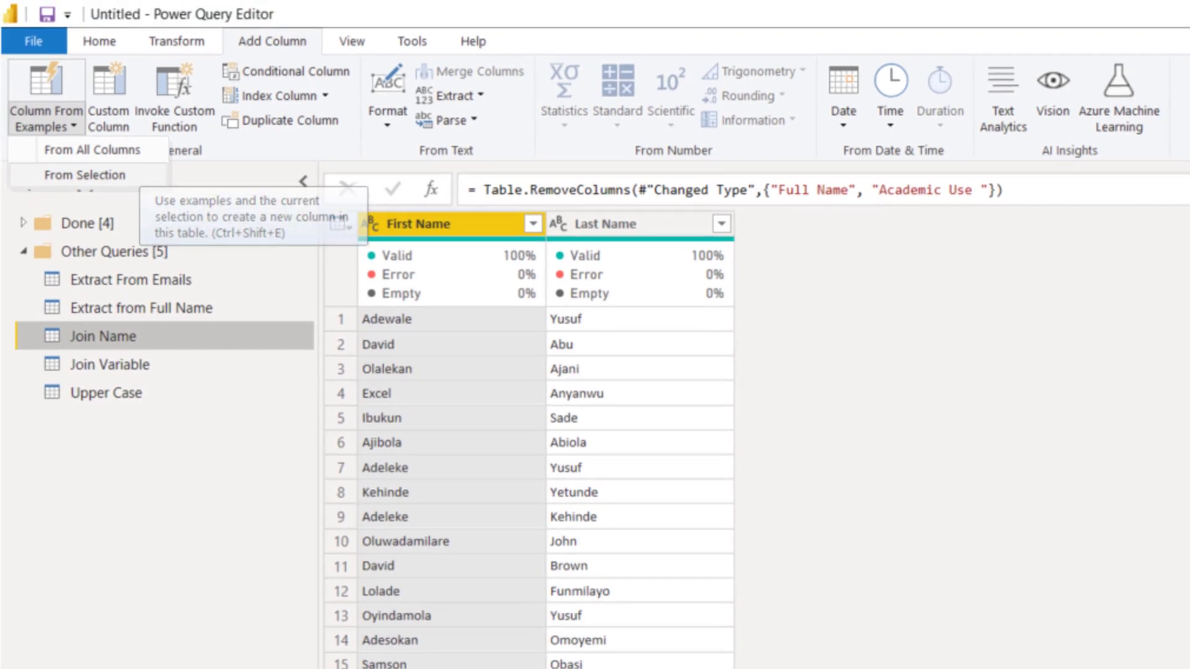
pyautogui.click(91, 149)
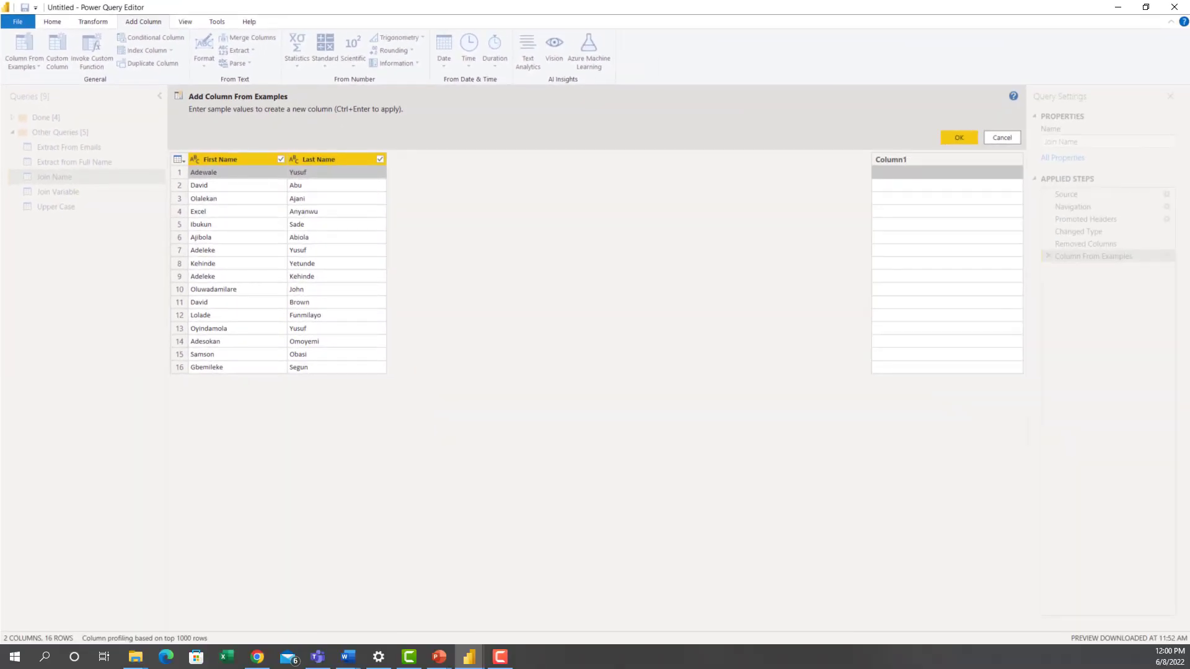
pyautogui.write('Adew')
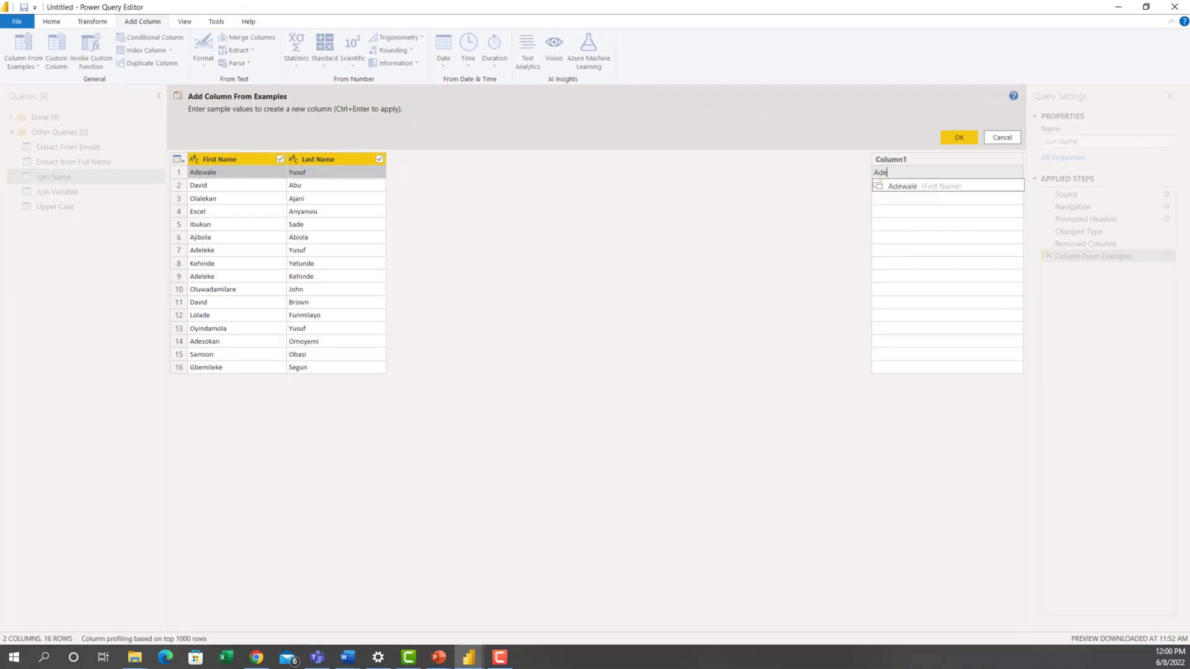
pyautogui.write('ale ')
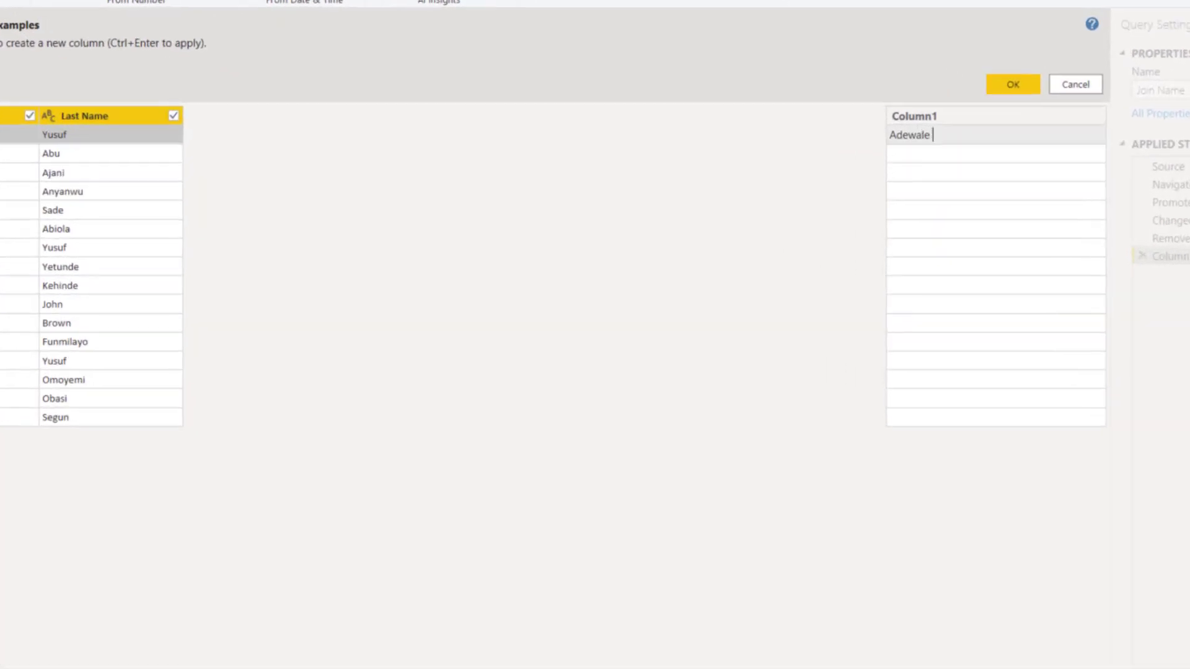
pyautogui.write('Yusuf')
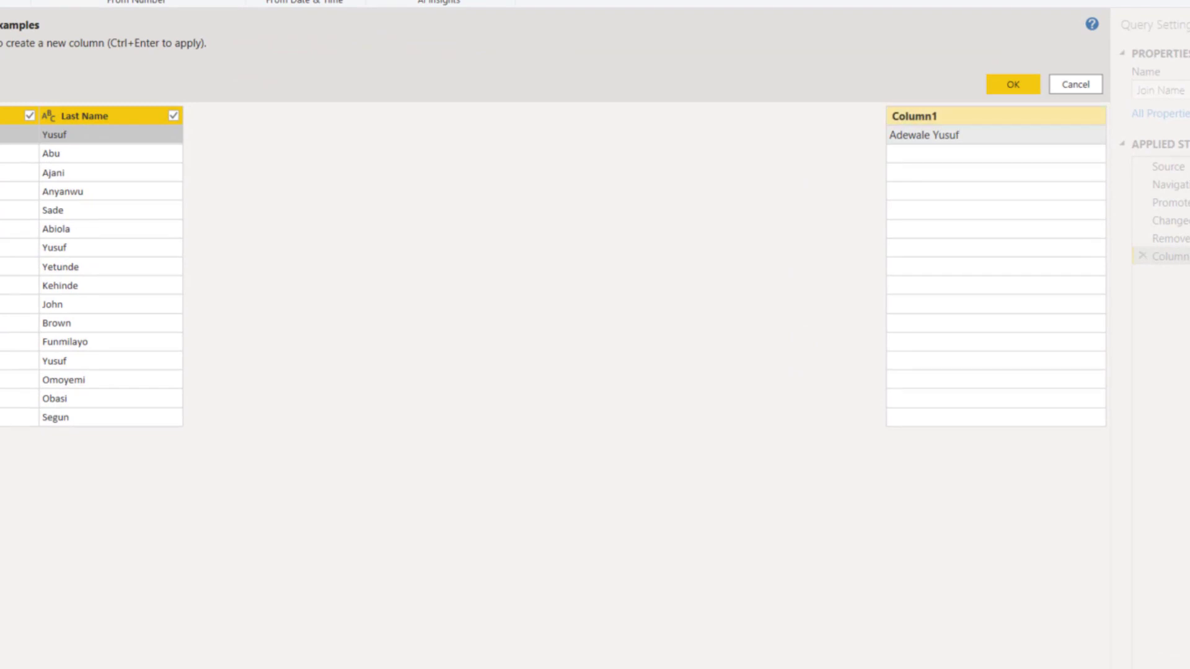
pyautogui.press('Return')
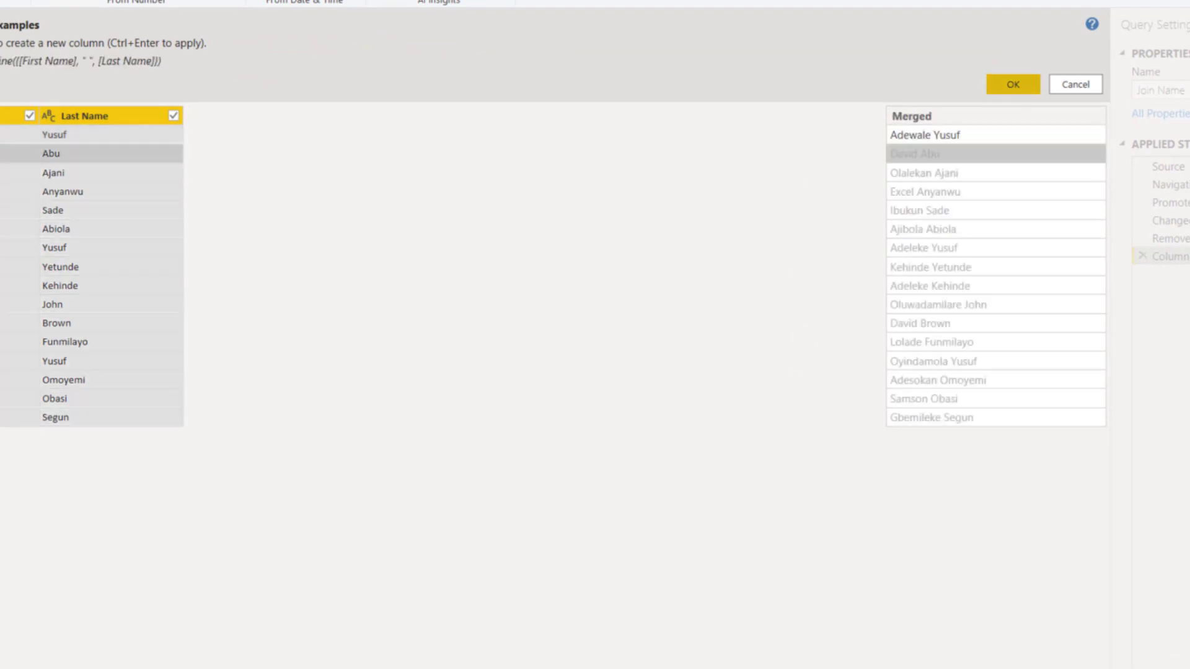
pyautogui.hotkey('ctrl', 'Return')
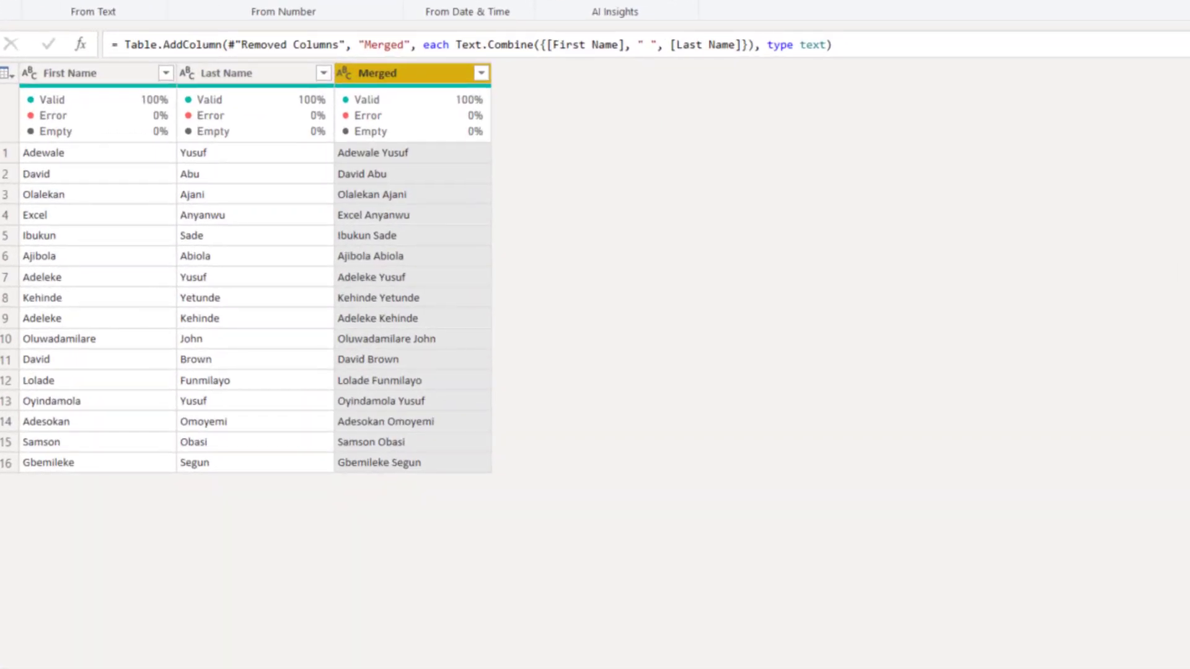
# Step: Add another column from examples to Join Name, giving the first row's last name followed by a space and the first name
pyautogui.click(24, 43)
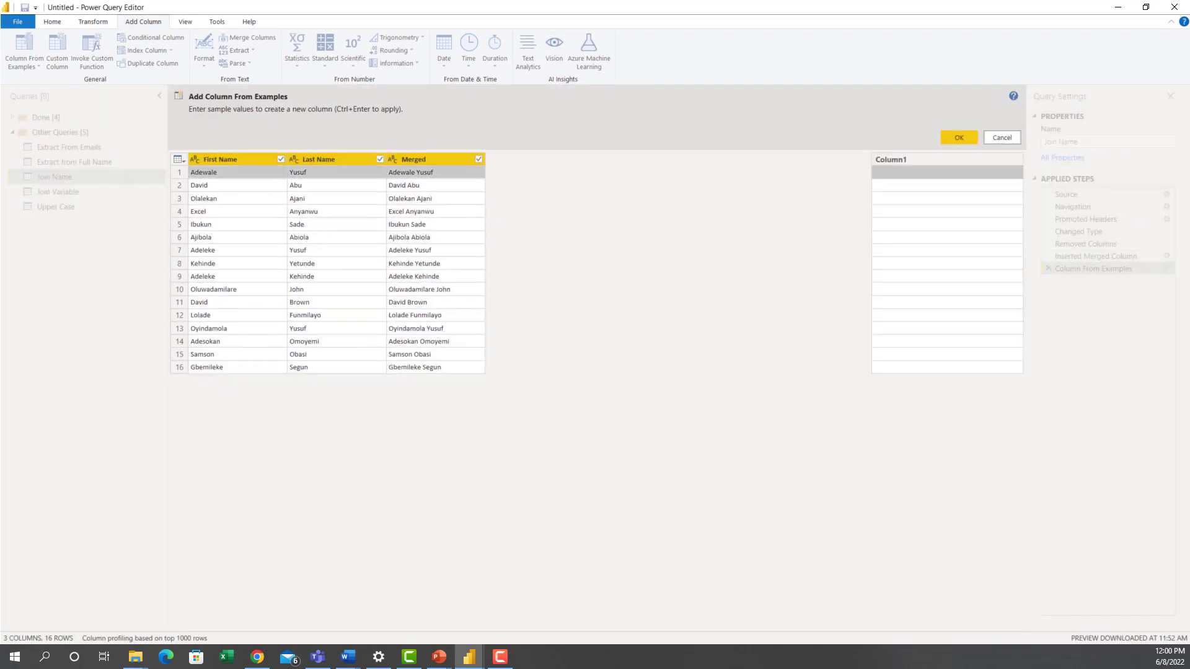
pyautogui.write('Yusuf')
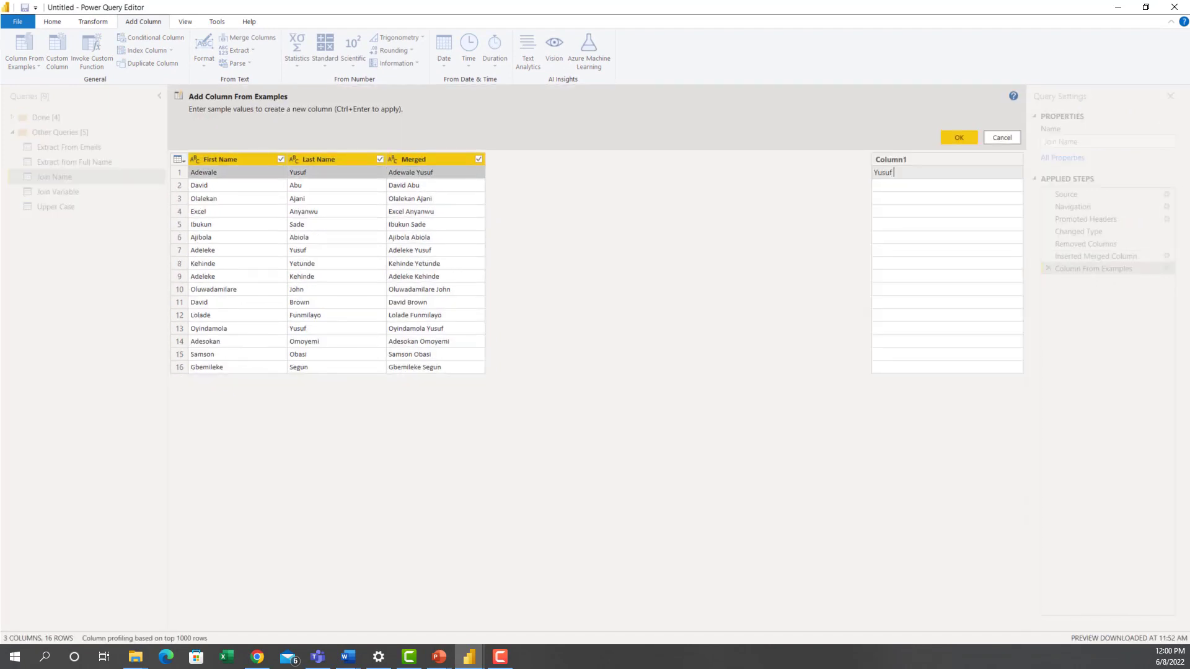
pyautogui.write(' Adewale')
pyautogui.press('Return')
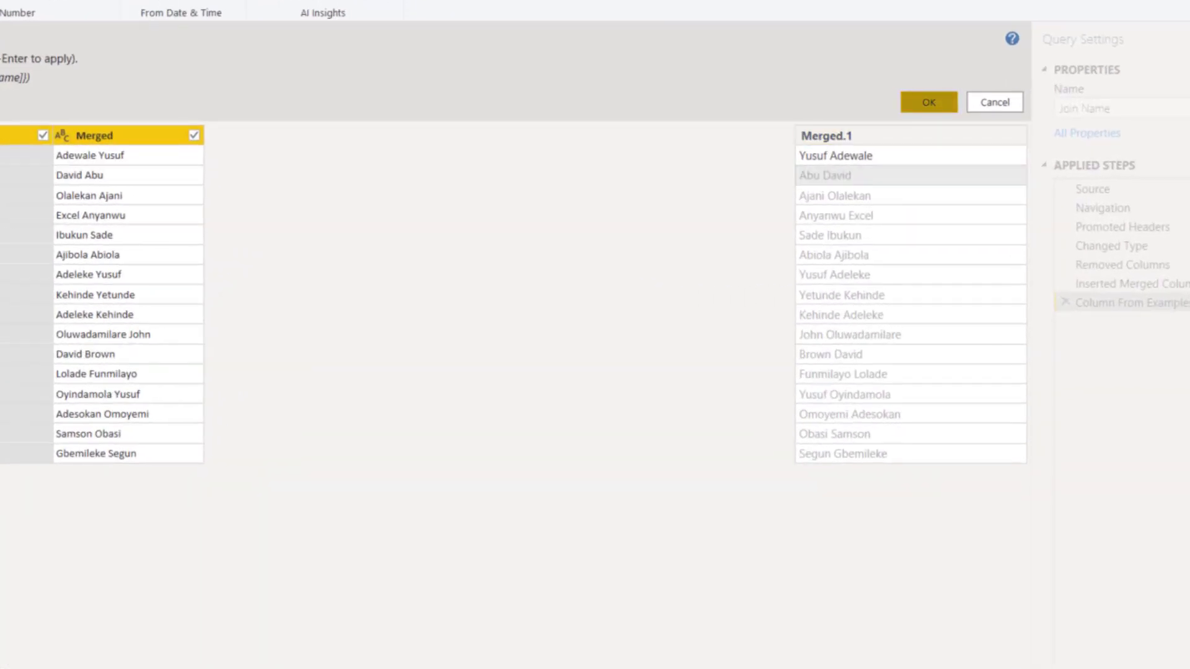
pyautogui.hotkey('ctrl', 'Return')
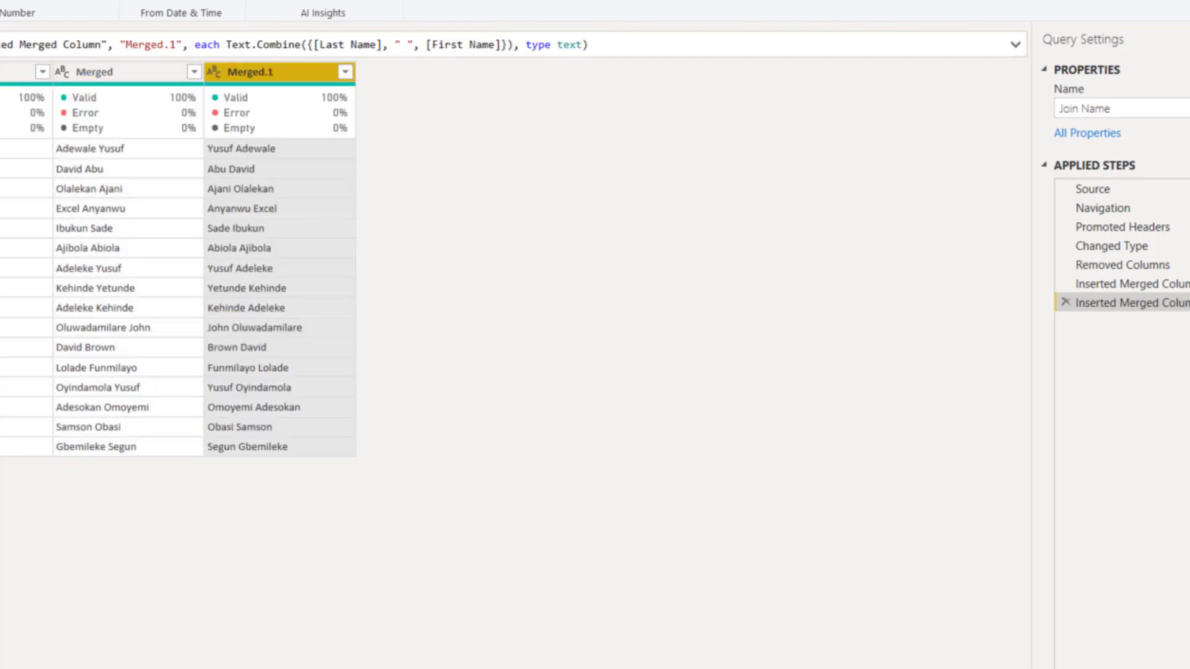
# Step: In Join Variable, add an all-columns example column, "[full name] with staff code [code] in L&D department earns 2410197 per annum", and expand the formula bar
pyautogui.click(1, 149)
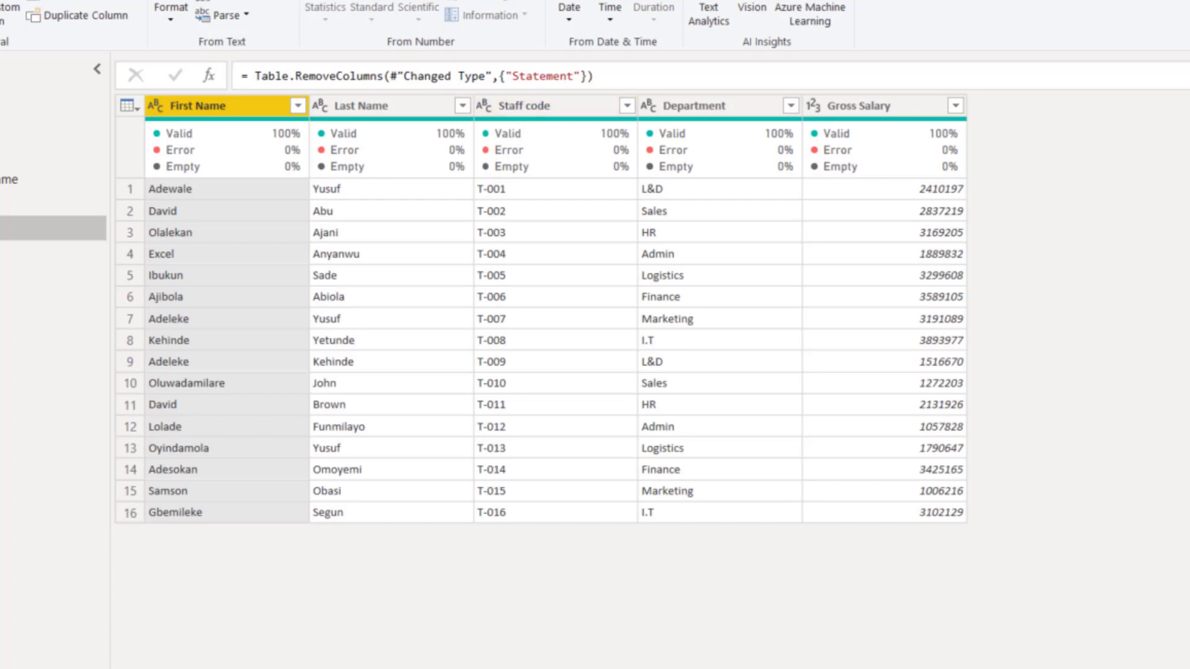
pyautogui.click(24, 62)
pyautogui.click(41, 77)
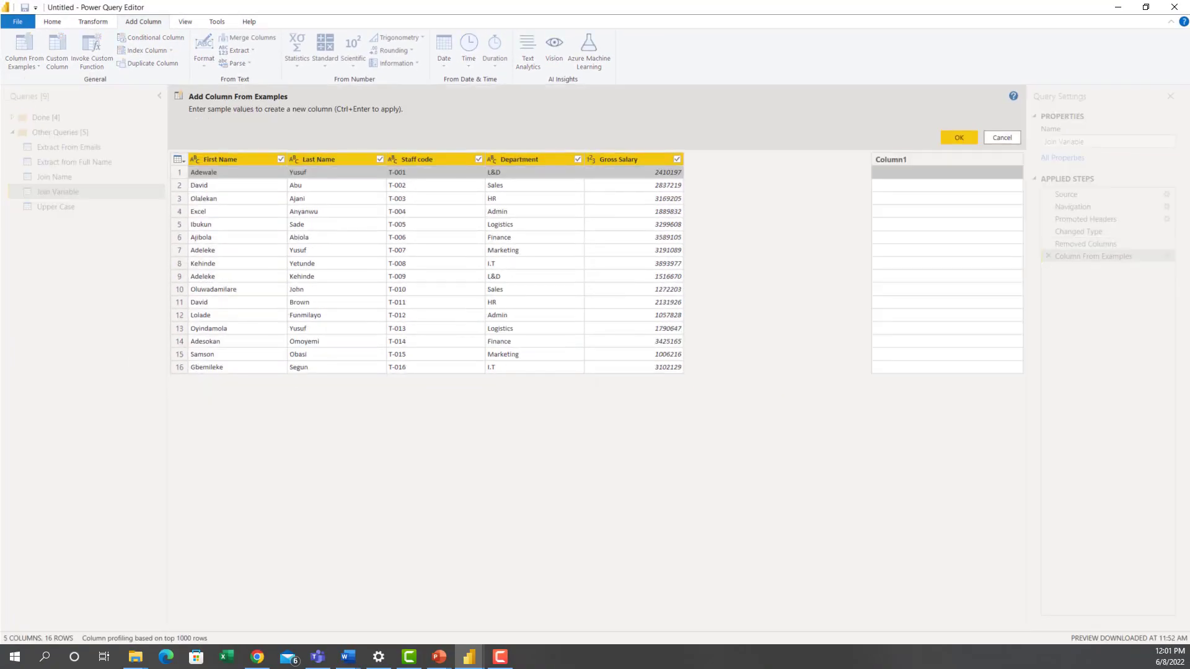
pyautogui.write('Adew')
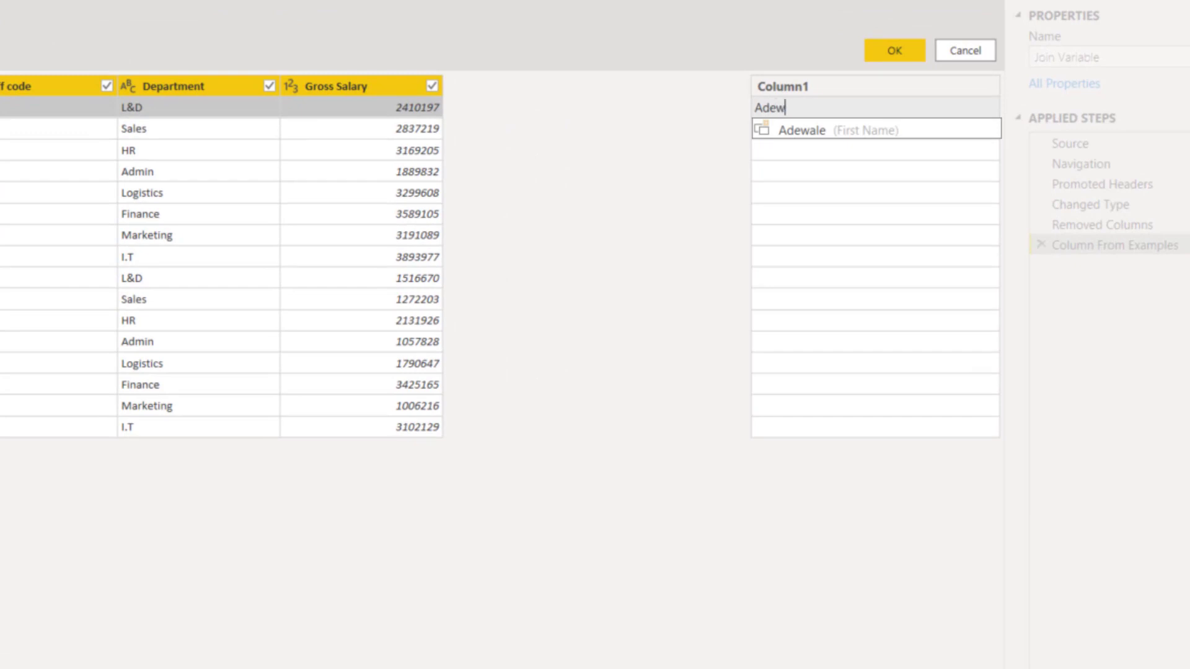
pyautogui.write('ale ')
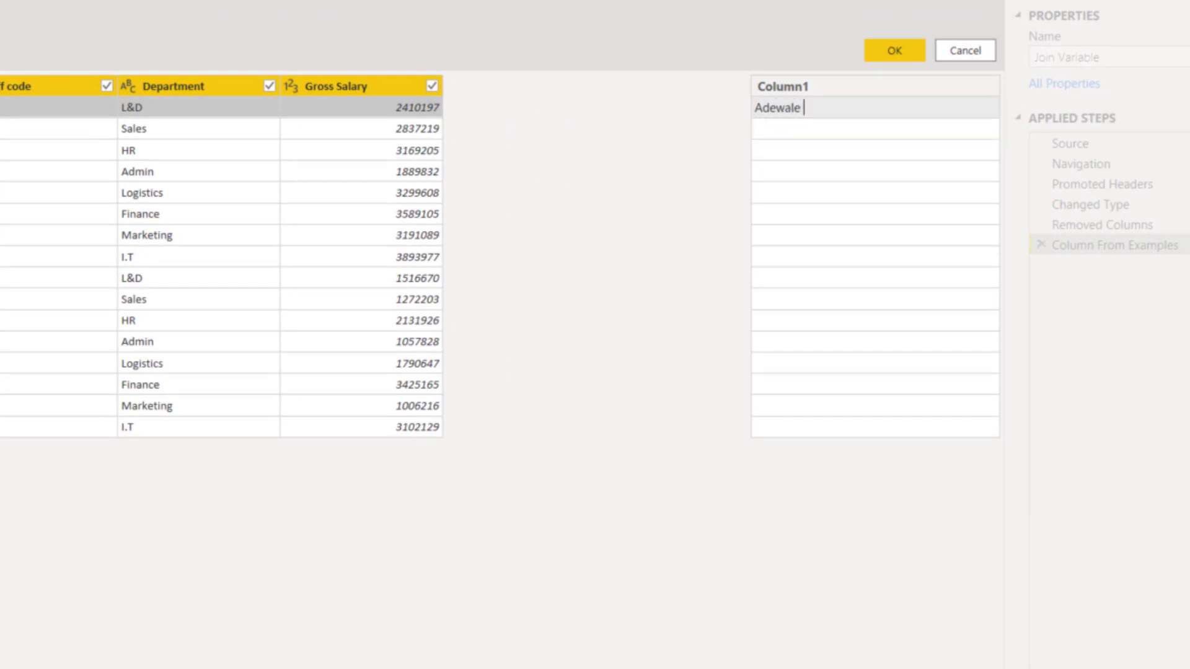
pyautogui.write('Yusuf with staff co')
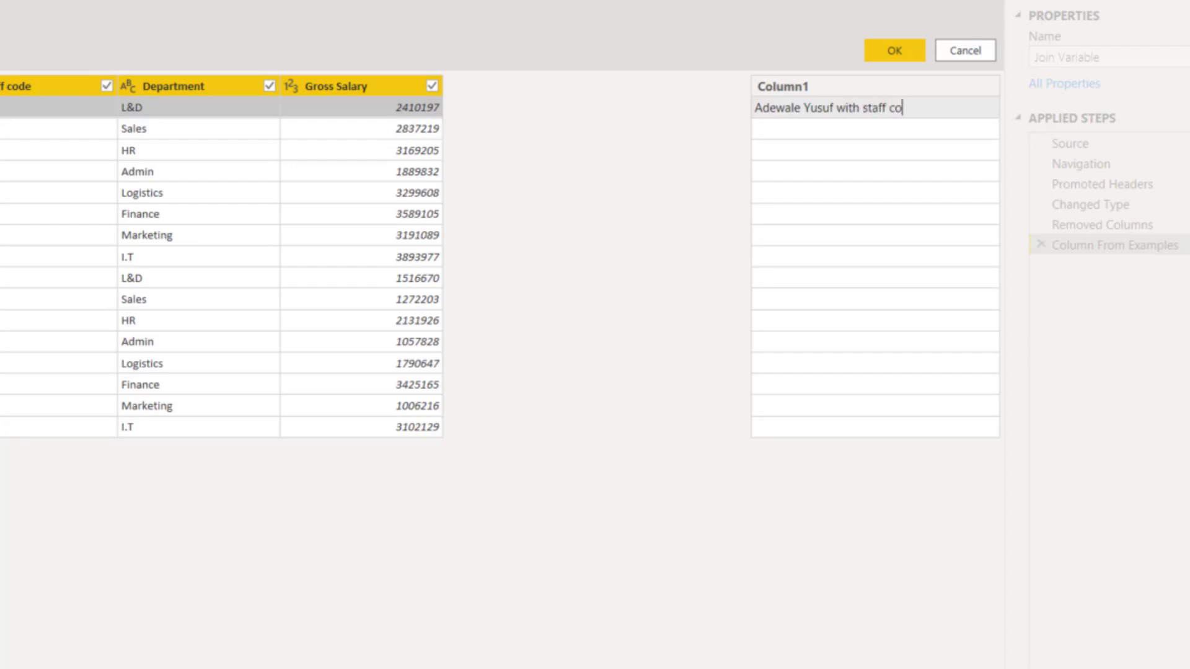
pyautogui.write('de T-001 in L&D')
pyautogui.hotkey('ctrl', 'a')
pyautogui.write('depa')
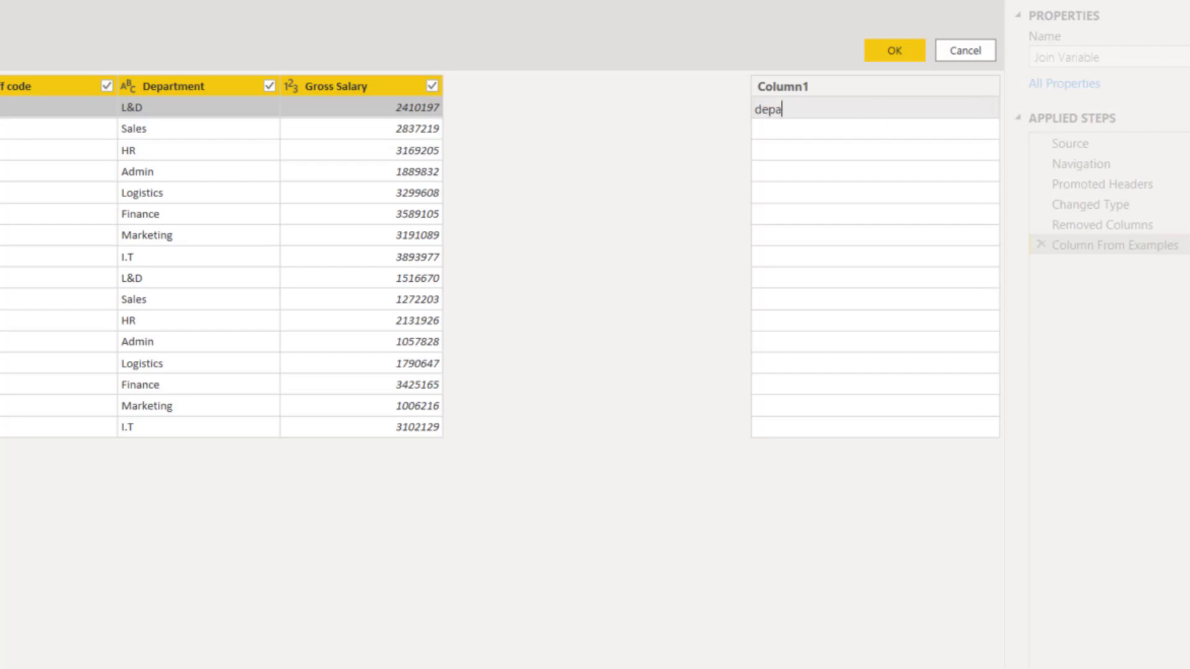
pyautogui.write('rtment earns 2410')
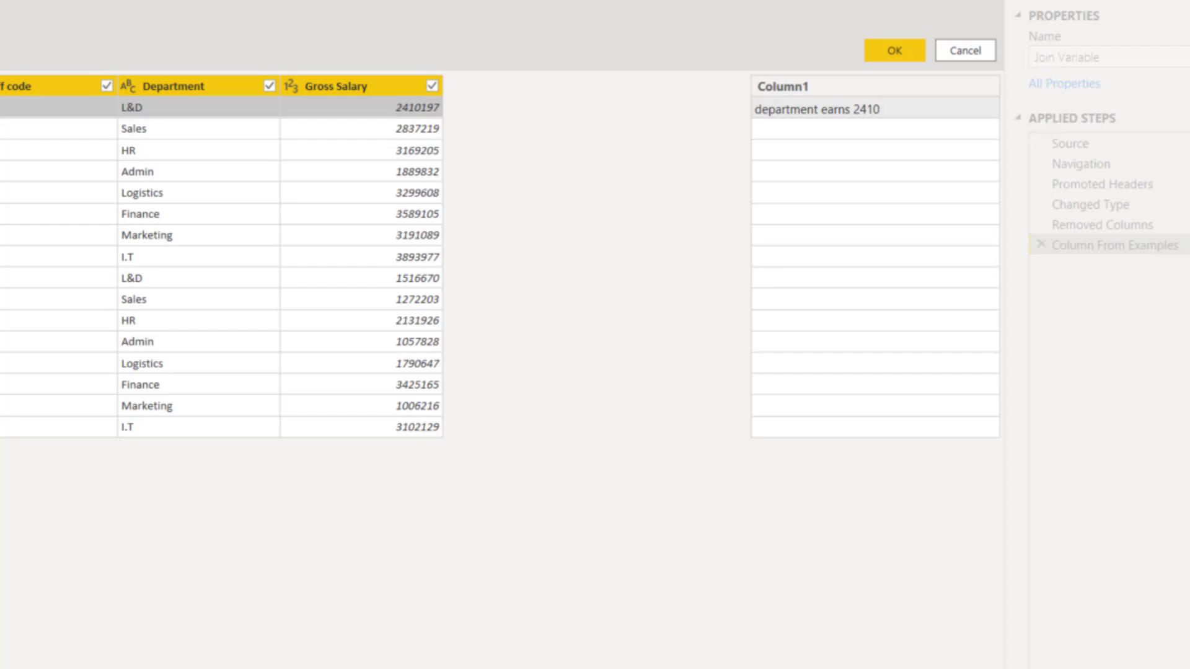
pyautogui.write('197 per annum')
pyautogui.press('Return')
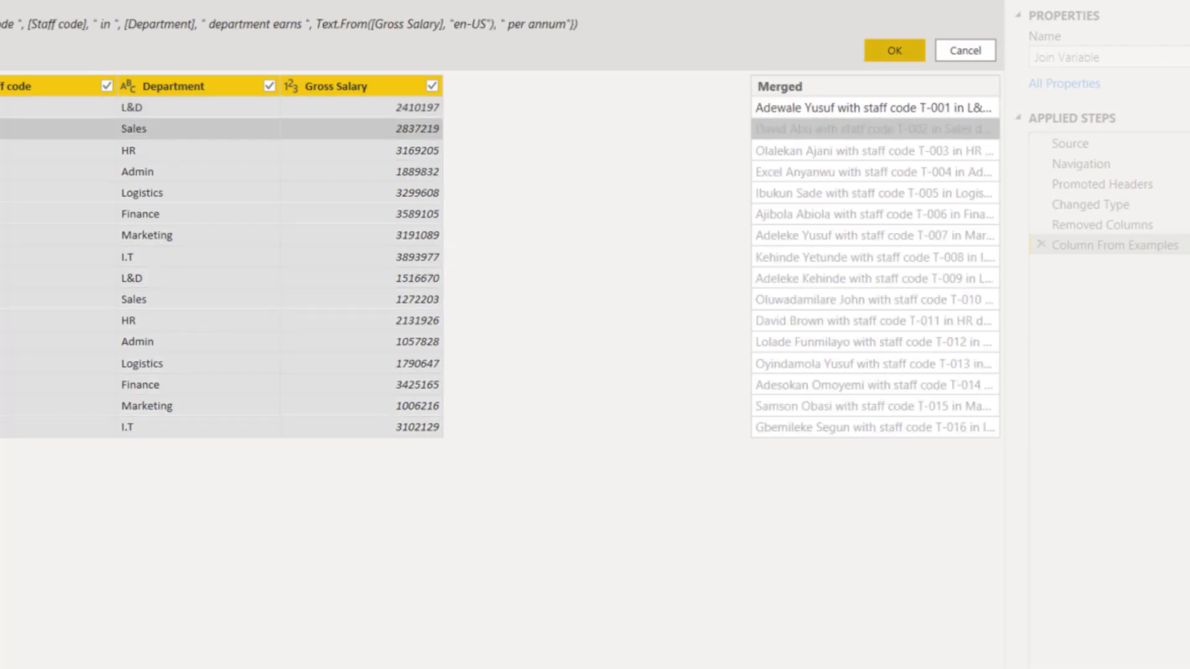
pyautogui.click(895, 50)
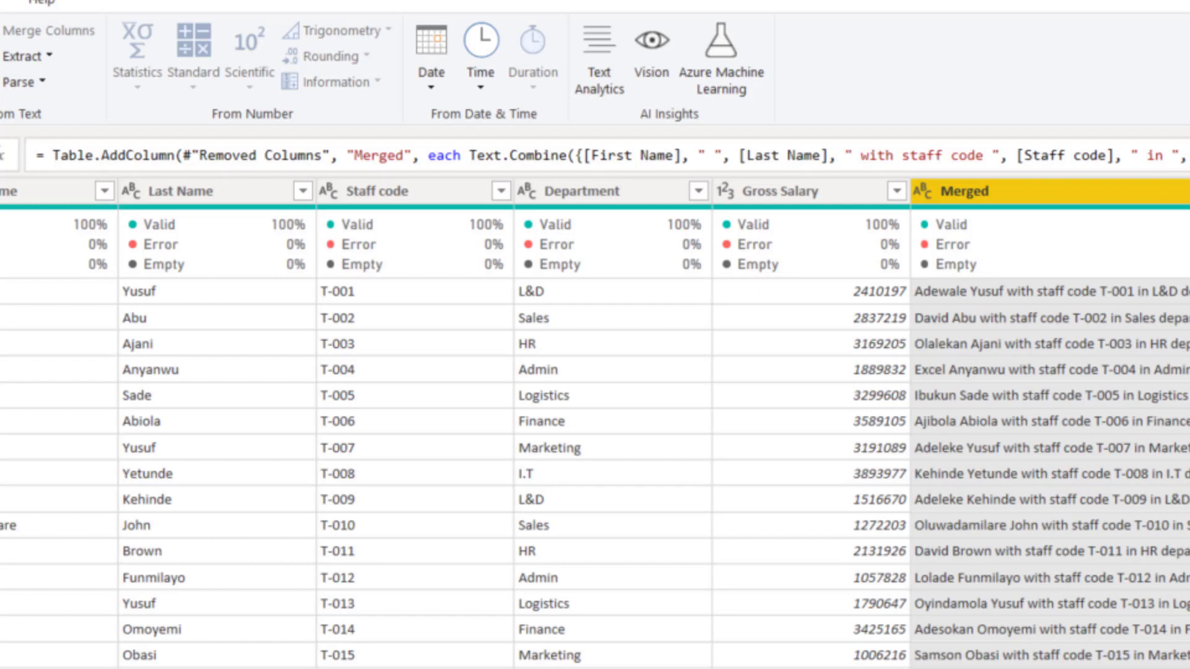
pyautogui.click(1189, 155)
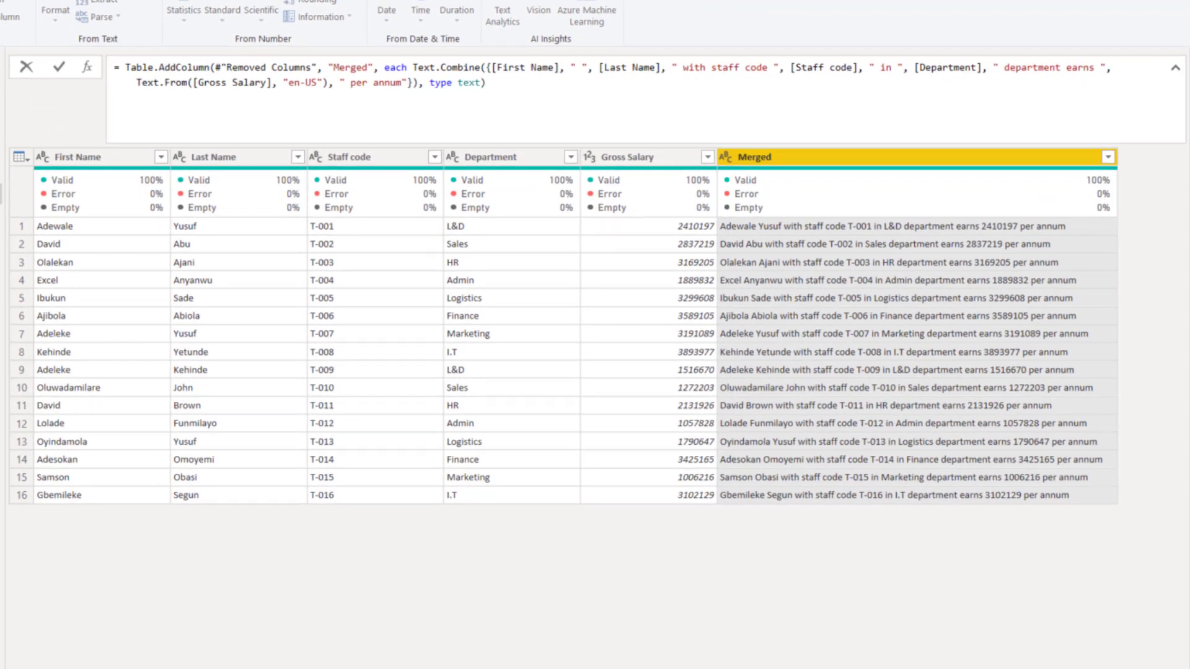
pyautogui.press('Escape')
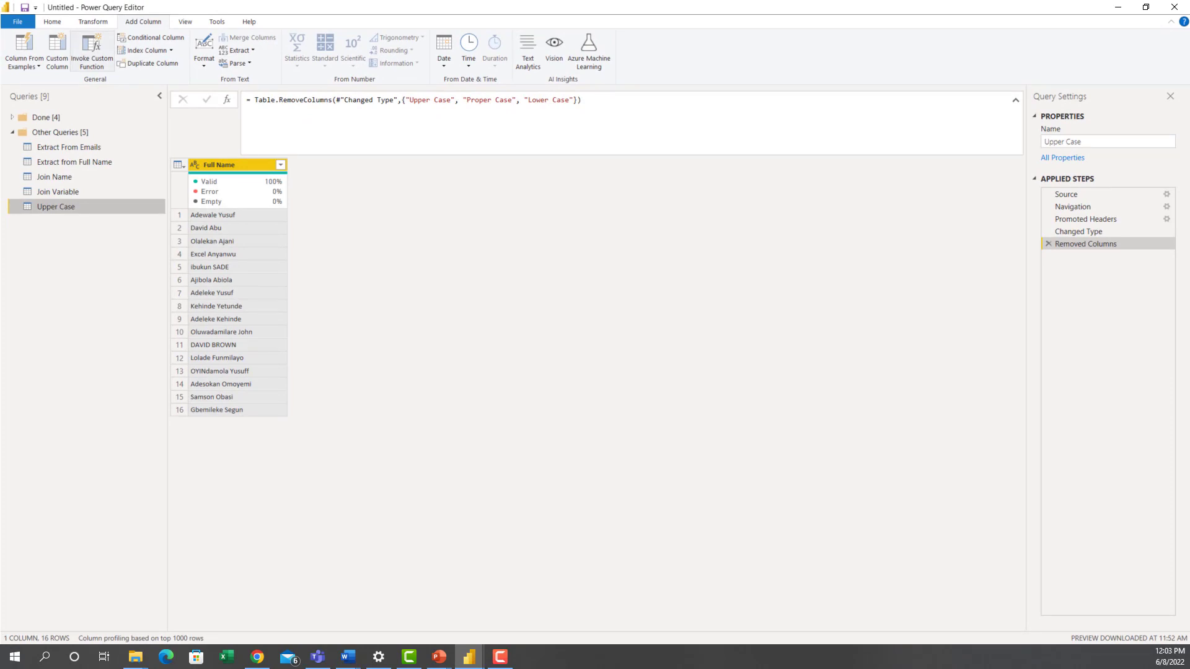
# Step: In the Upper Case query, add a column from examples using all columns, with the first row's full name in capital letters as the sample
pyautogui.click(24, 62)
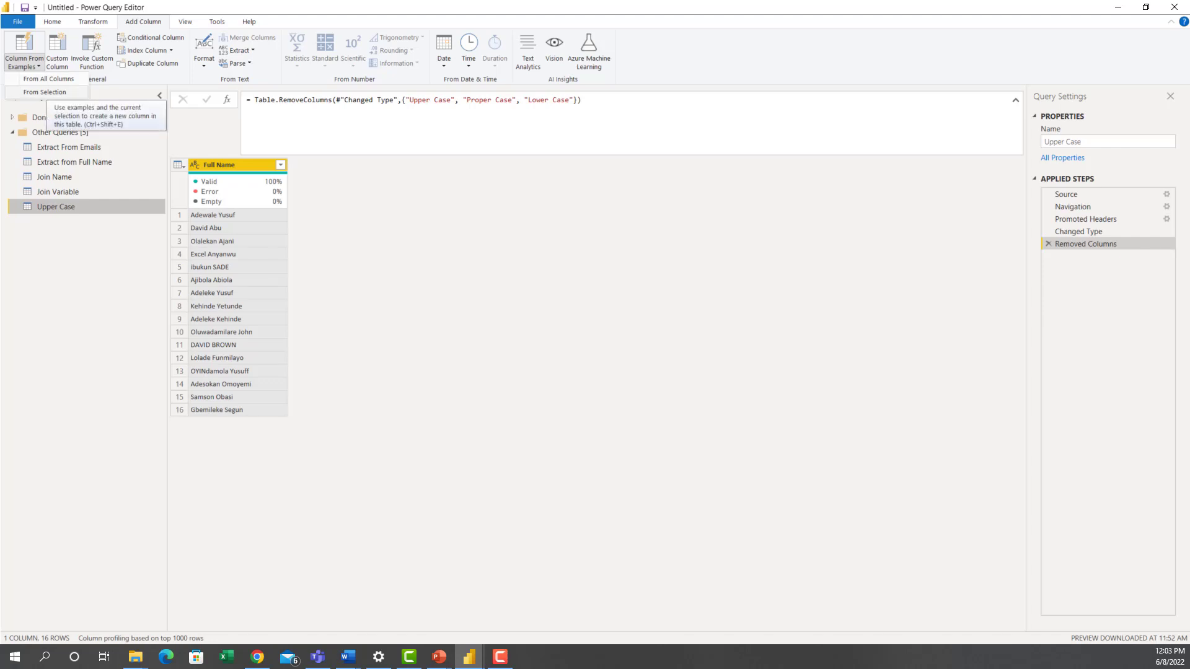
pyautogui.click(48, 79)
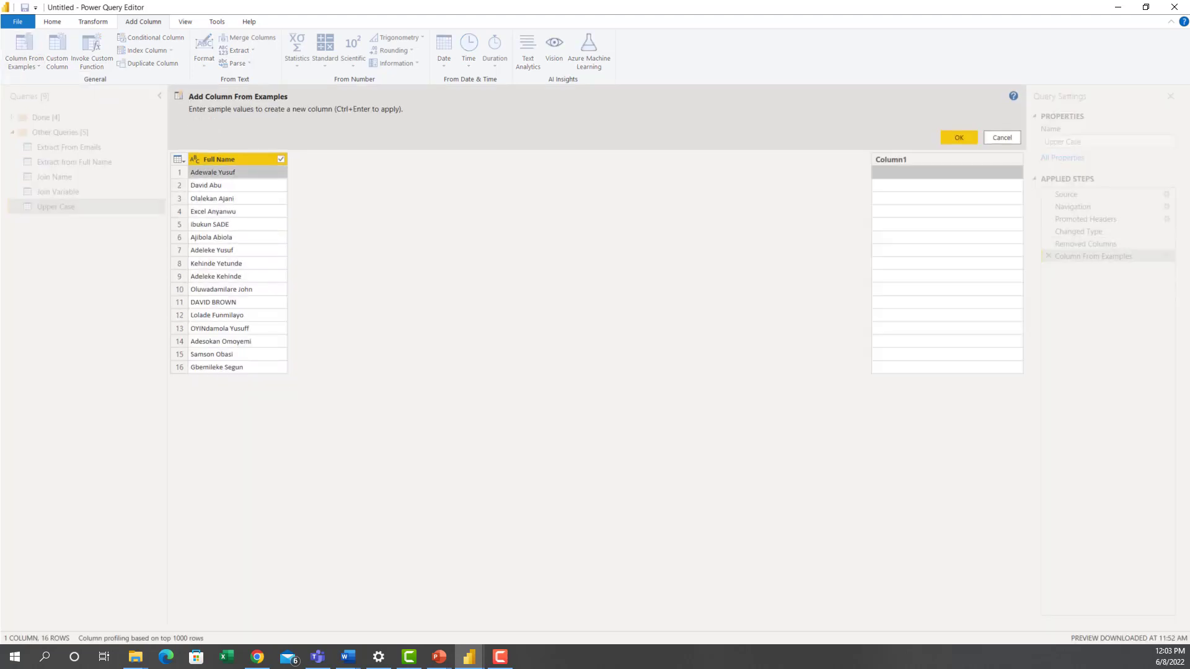
pyautogui.write('ADEWA')
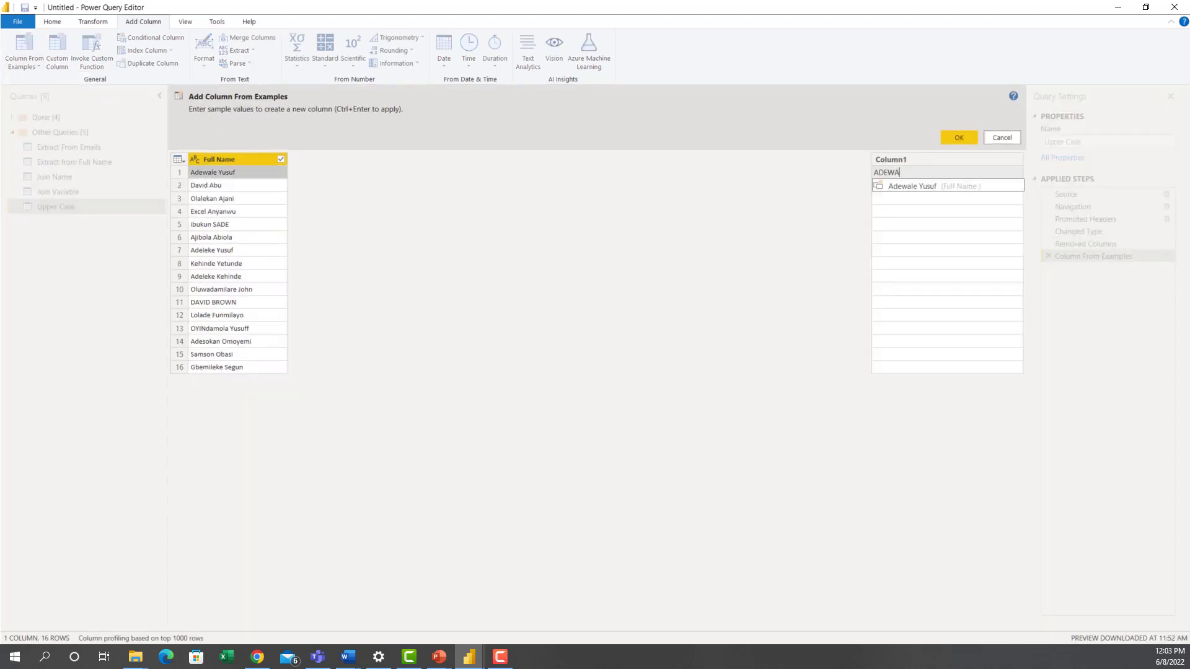
pyautogui.write('LE YUSUF')
pyautogui.press('Return')
pyautogui.hotkey('ctrl', 'Return')
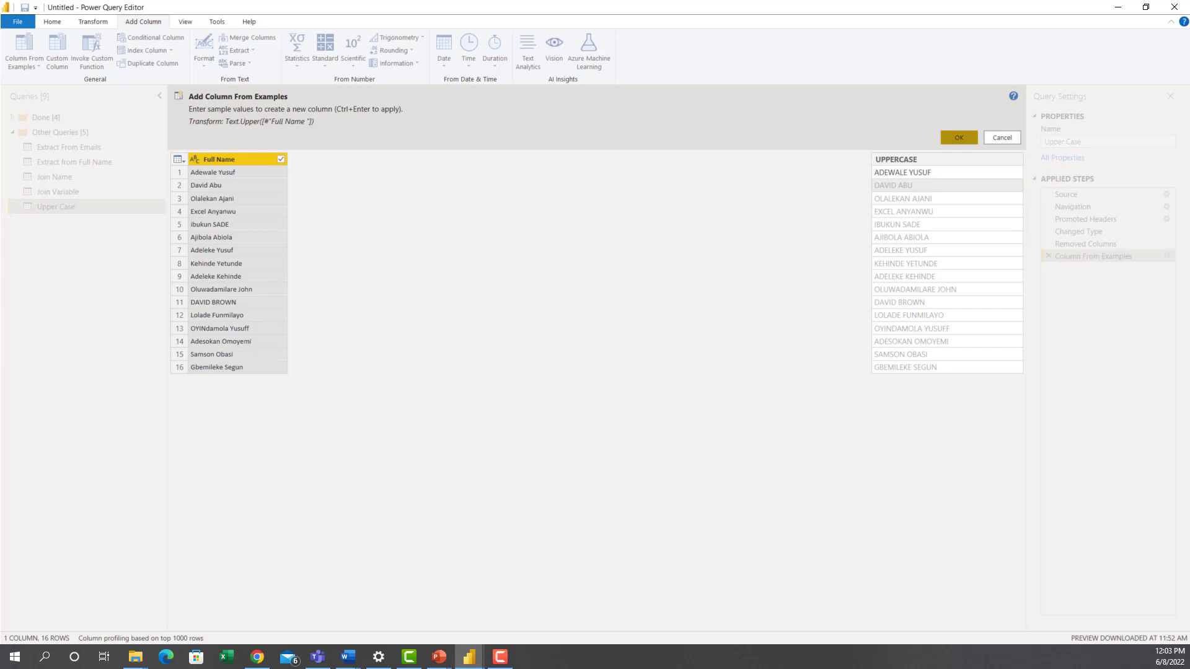